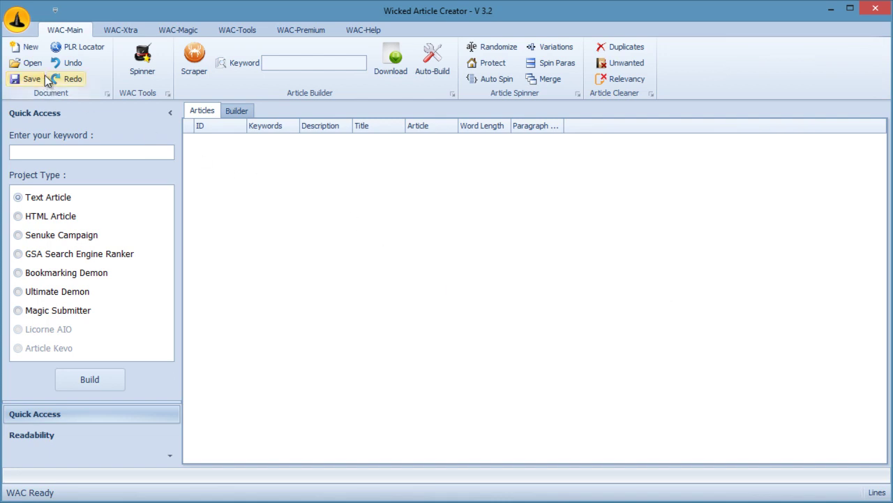
# Browse the content, Senuke/SEO, export, premium and help tool tabs, returning to the main tools
pyautogui.click(127, 29)
pyautogui.click(178, 31)
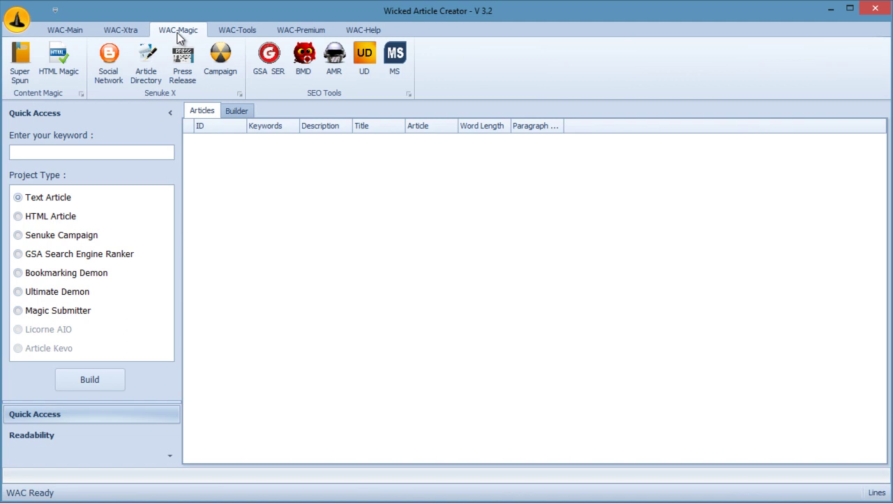
pyautogui.click(252, 30)
pyautogui.click(307, 31)
pyautogui.click(359, 30)
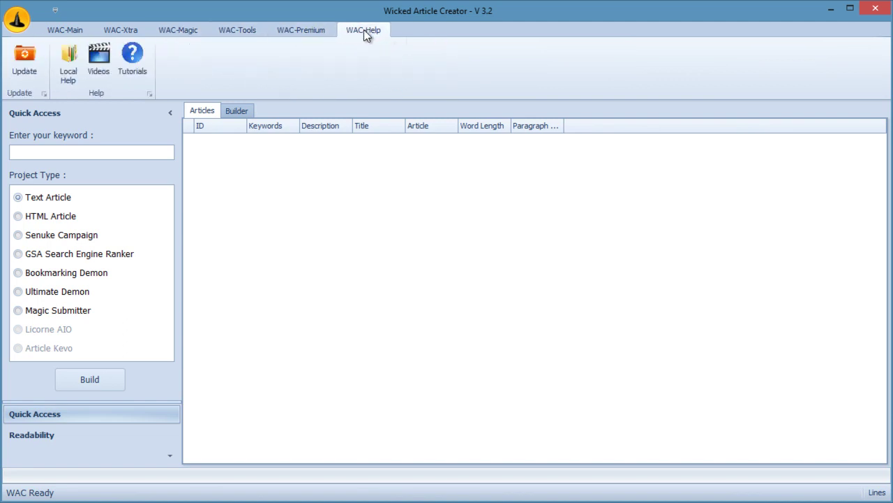
pyautogui.click(64, 29)
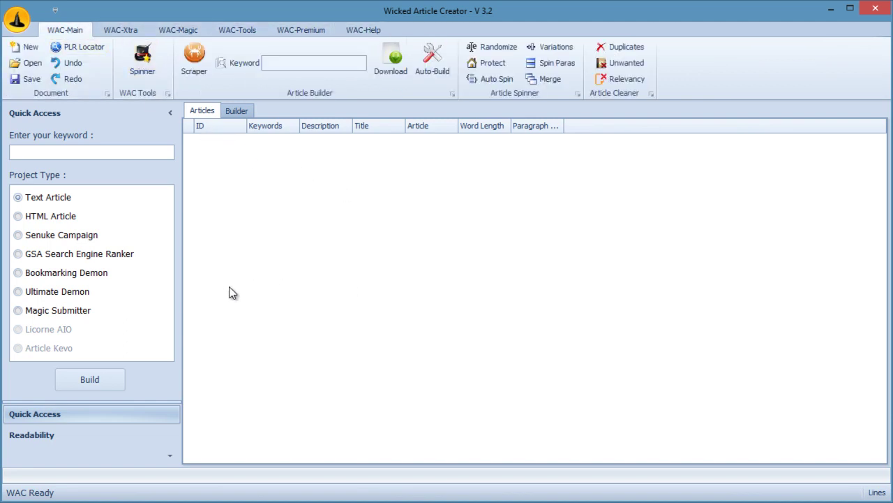
# Try the Senuke, Magic Submitter, GSA and Ultimate Demon project types, ending on Text Article
pyautogui.click(66, 237)
pyautogui.click(60, 314)
pyautogui.click(59, 256)
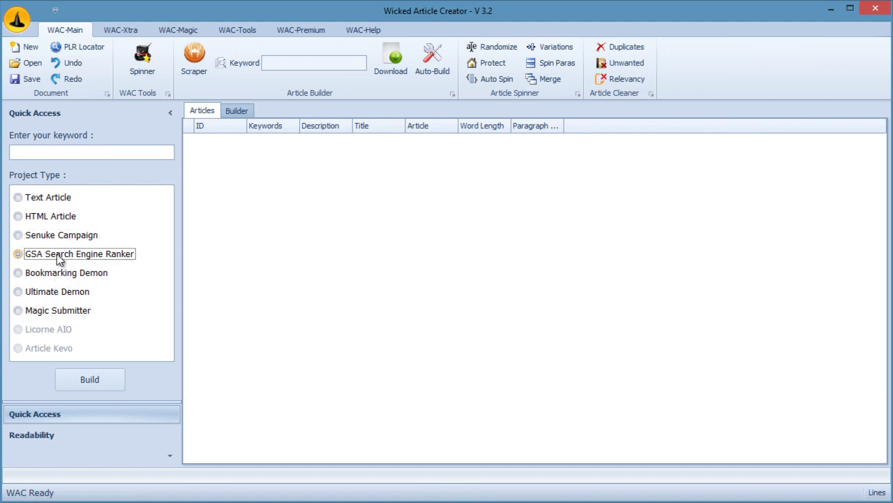
pyautogui.click(58, 294)
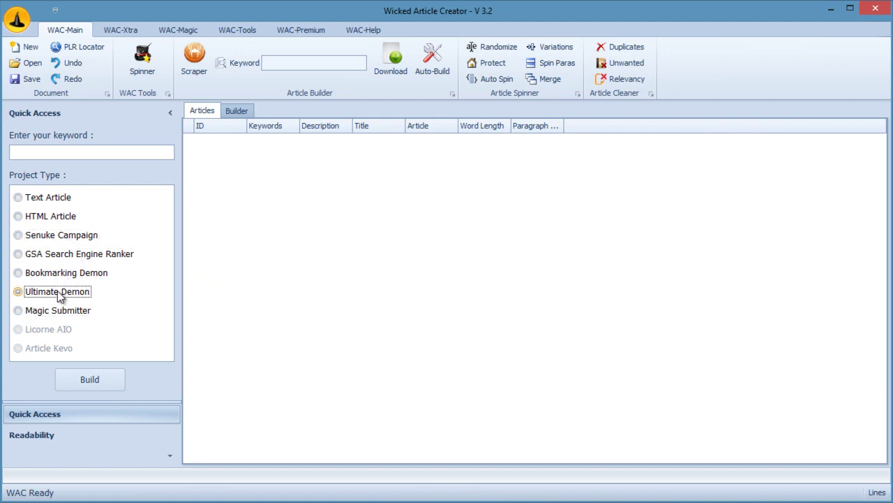
pyautogui.click(69, 203)
# Revisit the export, premium and Senuke/SEO tool tabs, then return to the main tools
pyautogui.click(248, 32)
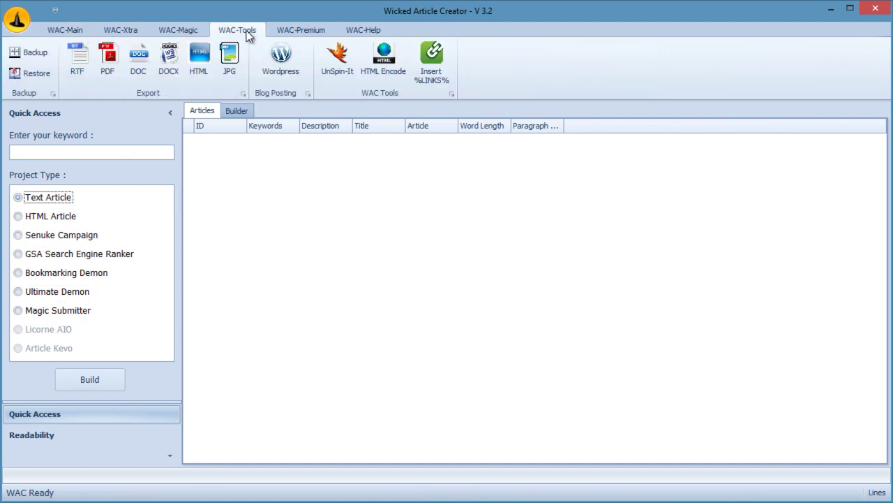
pyautogui.click(303, 29)
pyautogui.click(174, 31)
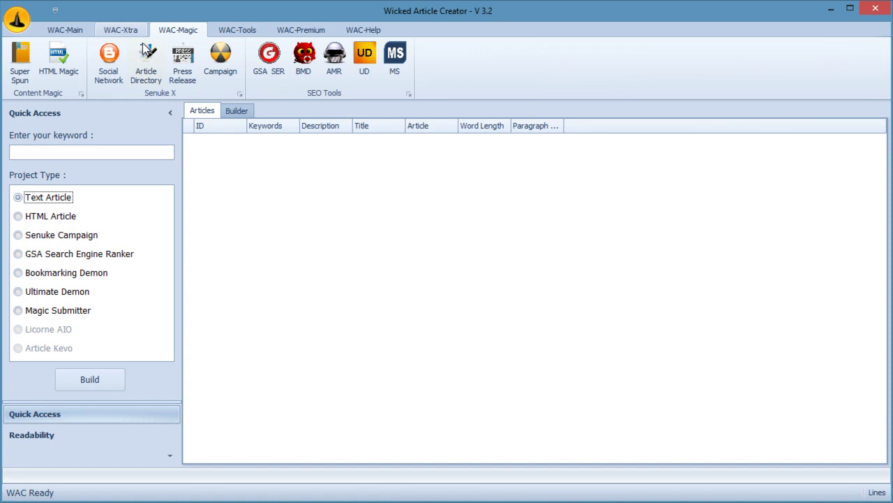
pyautogui.click(62, 29)
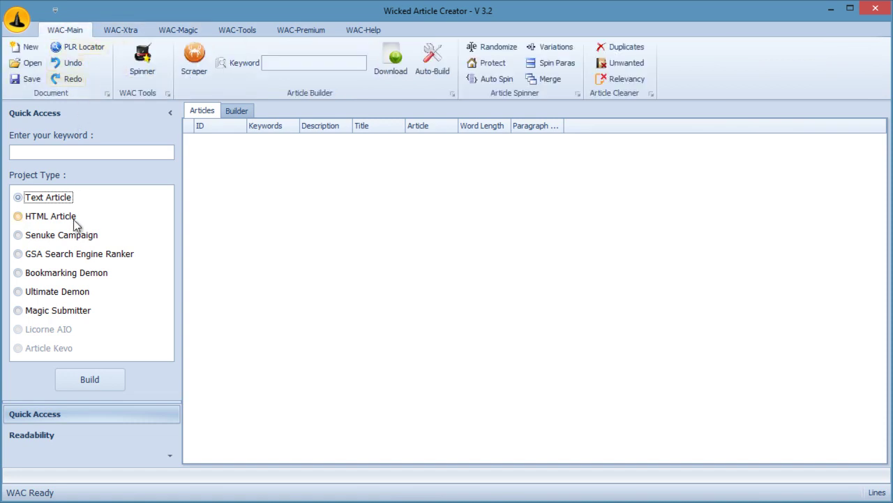
# Enter the keyword 'lose weight fast' and select Senuke Campaign as the project type
pyautogui.click(71, 152)
pyautogui.write('lose weight fa')
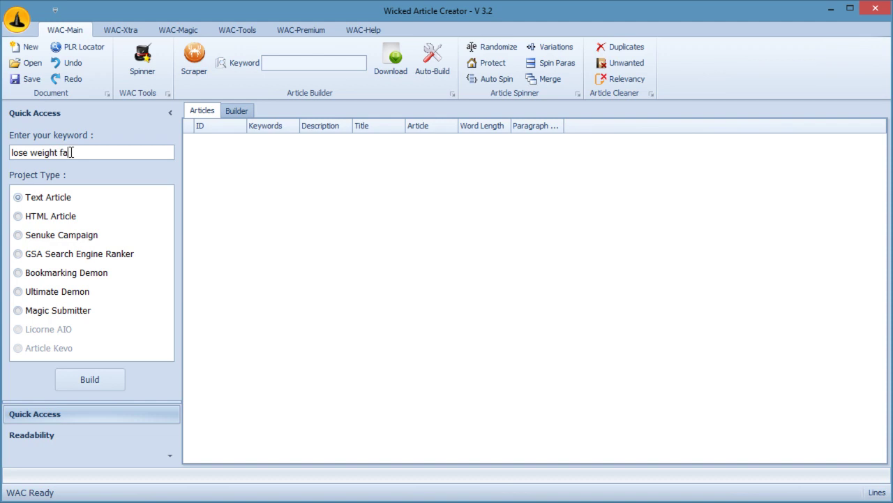
pyautogui.write('st')
pyautogui.click(86, 238)
# Run the build to scrape and spin the 'lose weight fast' Senuke campaign content
pyautogui.click(104, 381)
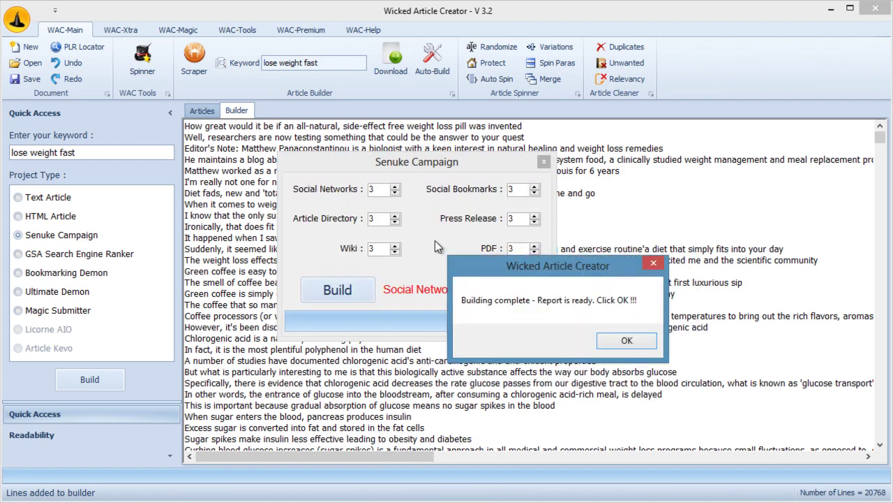
# Open the Campaign Report and view Social Network 1–3 and Social Bookmark 1, then scroll to later sections
pyautogui.click(622, 341)
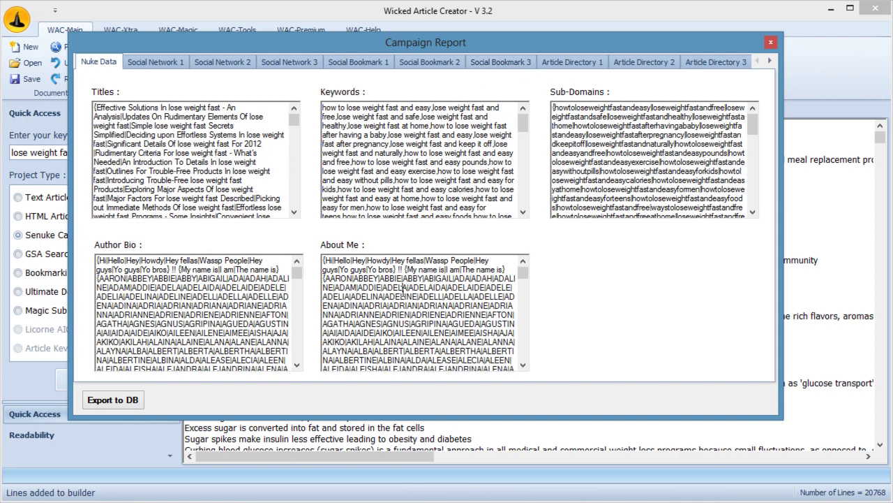
pyautogui.click(180, 61)
pyautogui.click(223, 61)
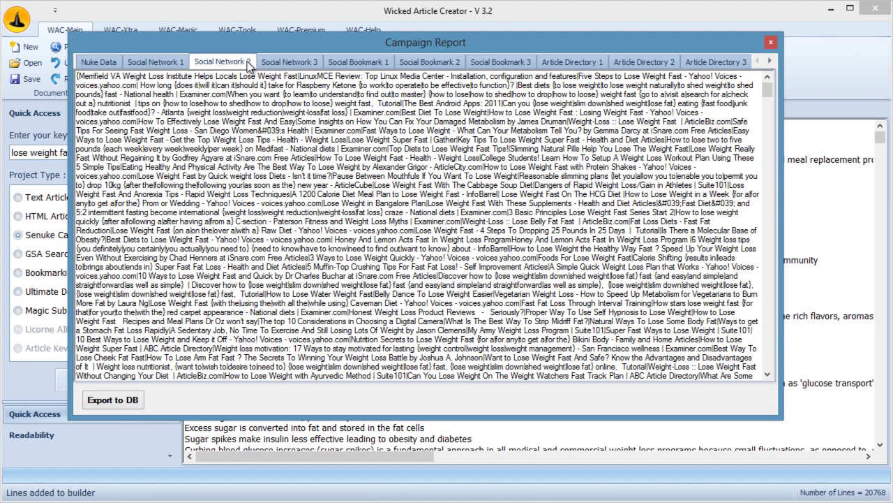
pyautogui.click(289, 61)
pyautogui.click(362, 61)
pyautogui.click(771, 61)
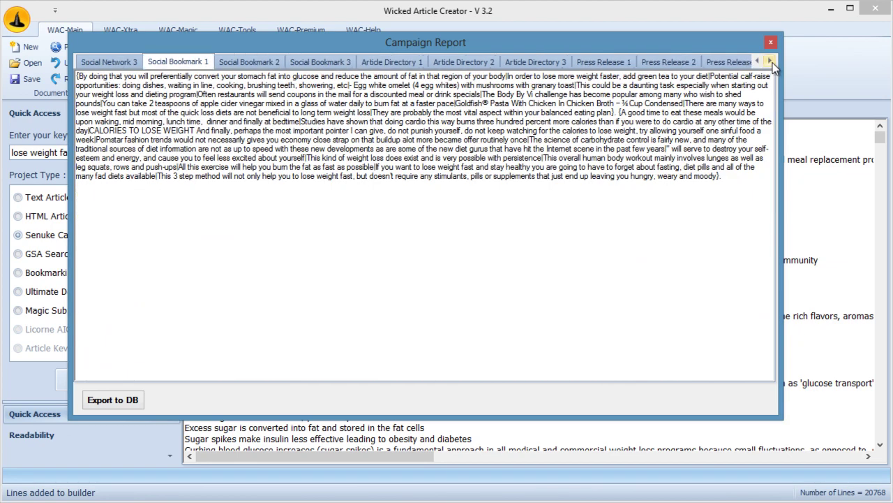
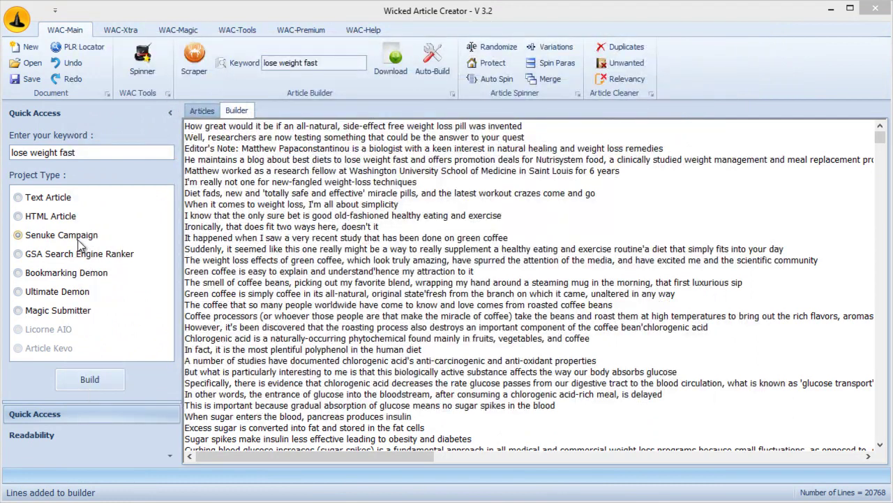
# Build a GSA Search Engine Ranker campaign with 'lose weight fast' as anchor text
pyautogui.click(43, 255)
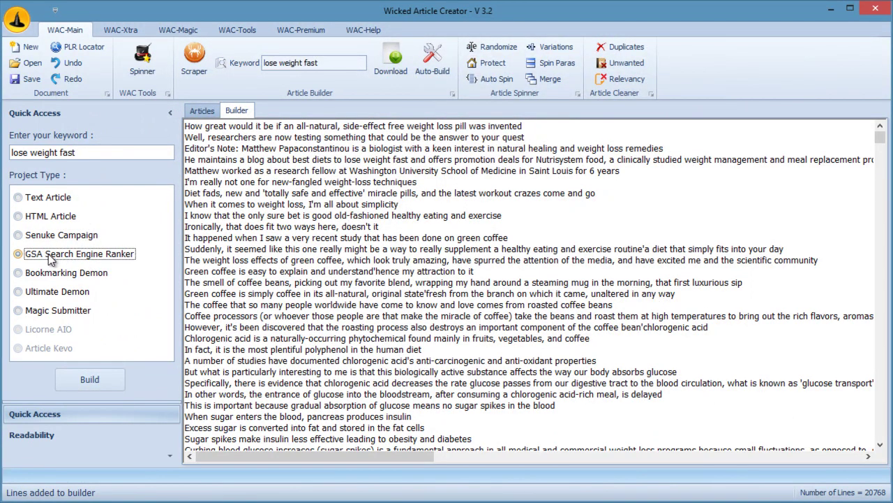
pyautogui.click(105, 378)
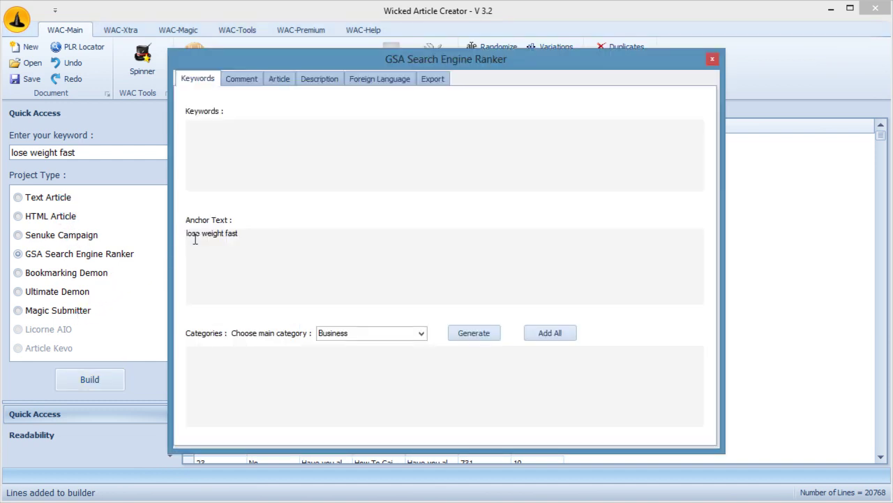
pyautogui.click(244, 79)
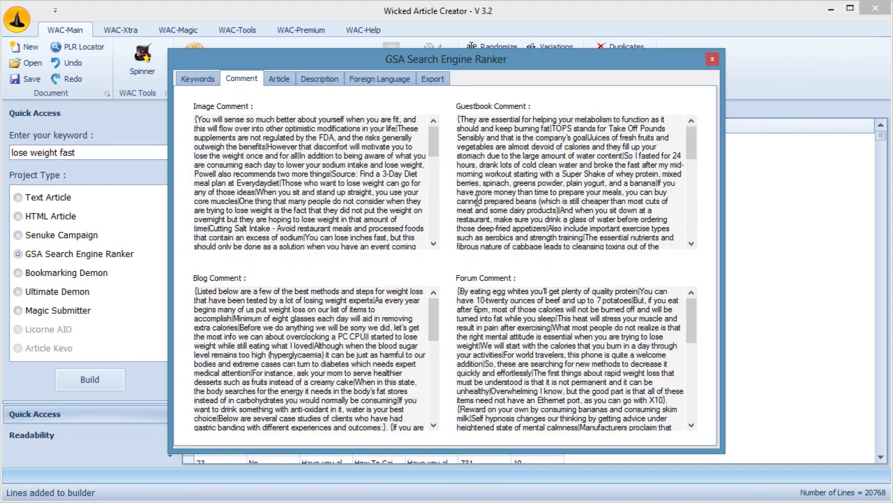
pyautogui.click(276, 79)
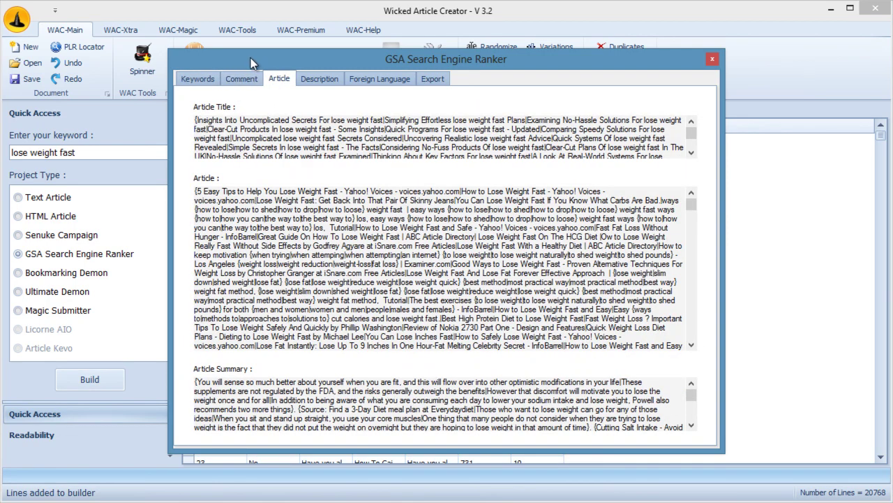
pyautogui.moveTo(253, 63); pyautogui.dragTo(230, 54)
pyautogui.click(289, 68)
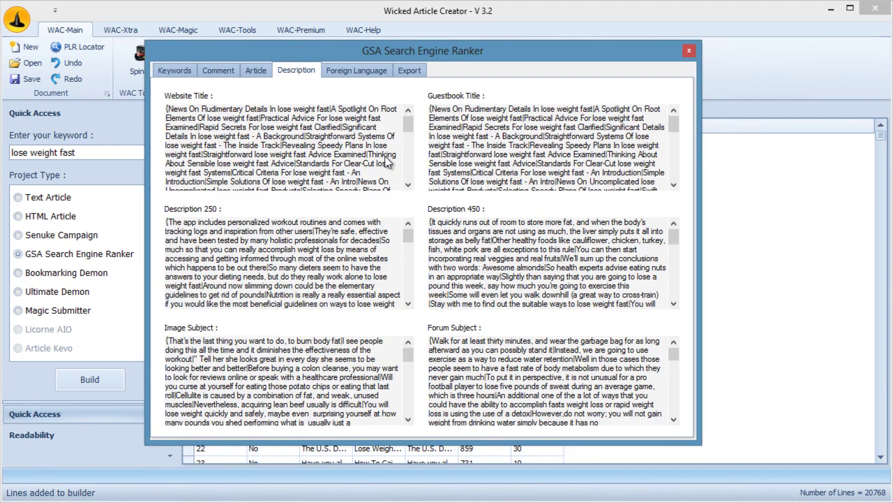
pyautogui.click(345, 70)
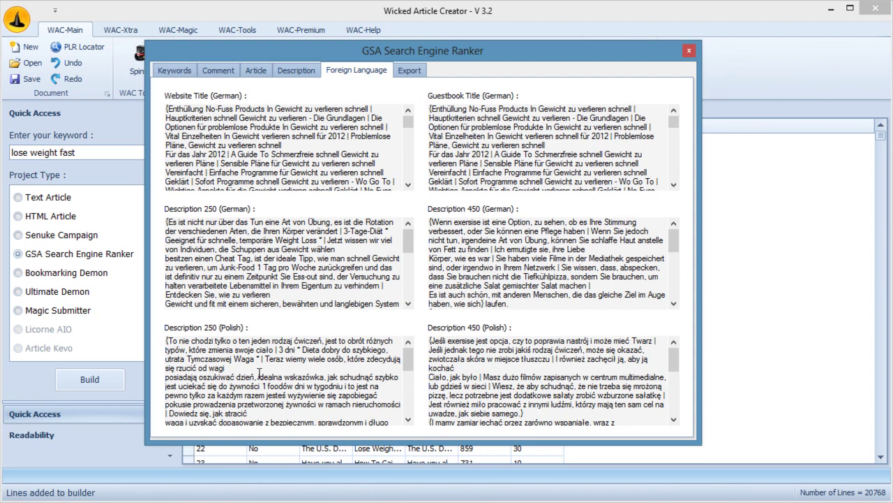
pyautogui.click(409, 71)
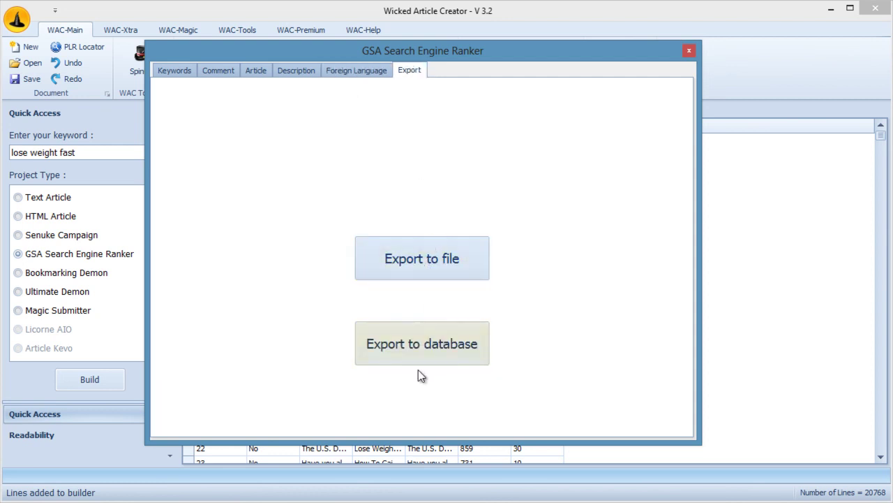
pyautogui.click(163, 74)
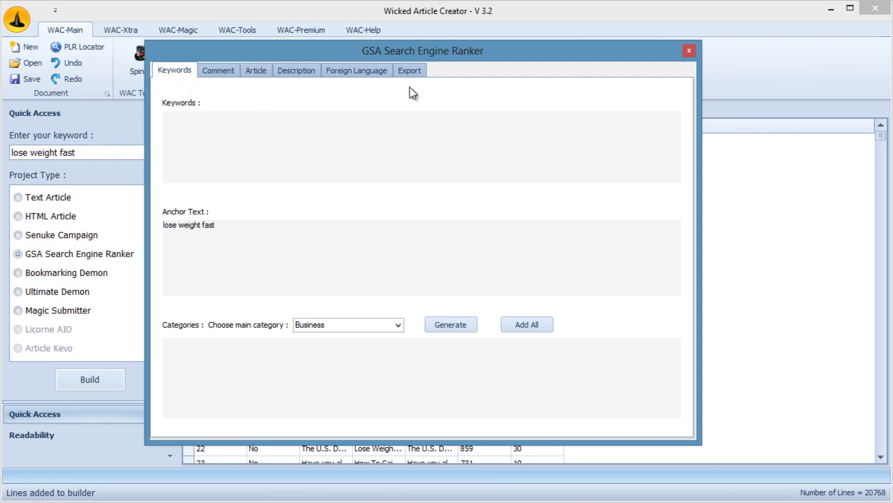
# Review the comments, articles, German/Polish translations and export tabs, then close the GSA campaign window
pyautogui.click(217, 71)
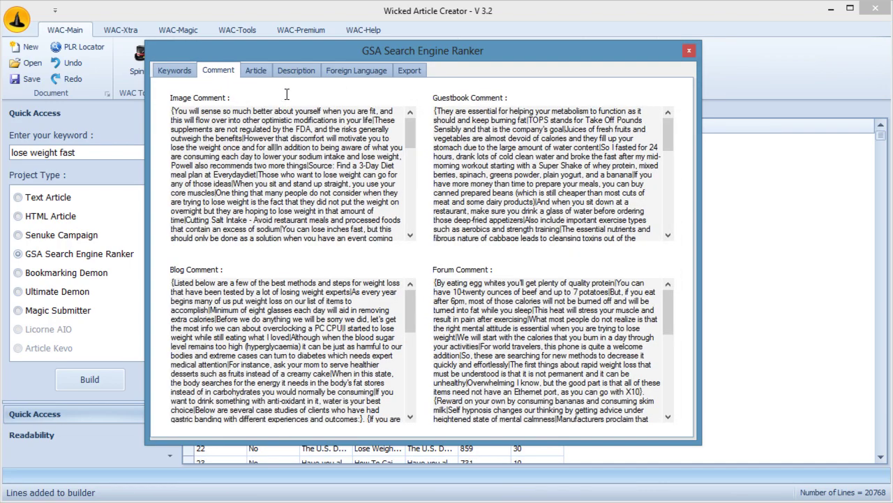
pyautogui.click(268, 70)
pyautogui.click(347, 73)
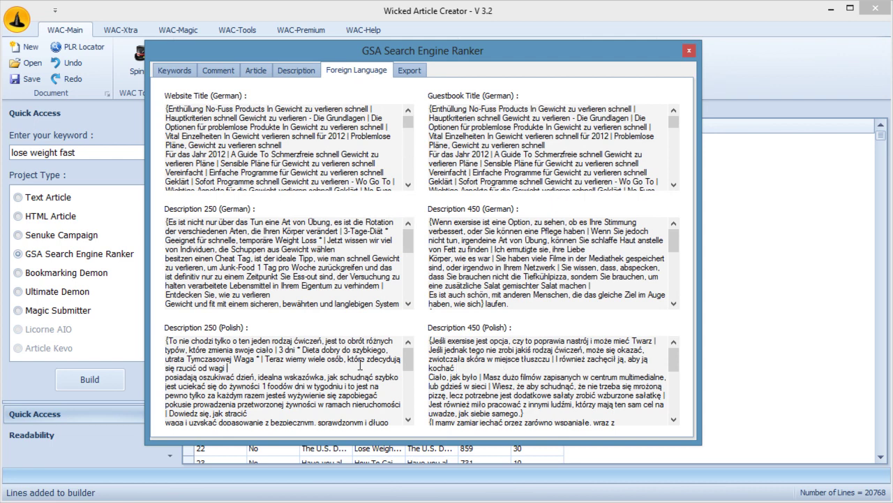
pyautogui.click(412, 73)
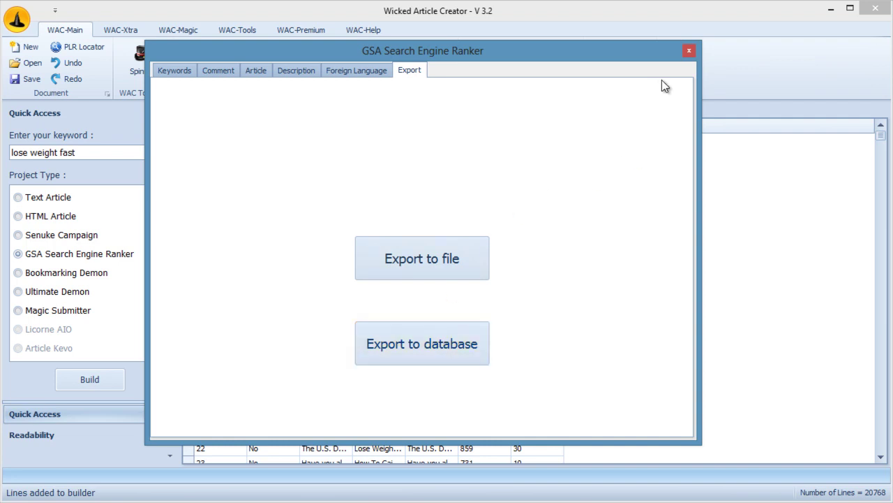
pyautogui.click(689, 52)
# Switch the project type from Ultimate Demon to Magic Submitter
pyautogui.click(89, 297)
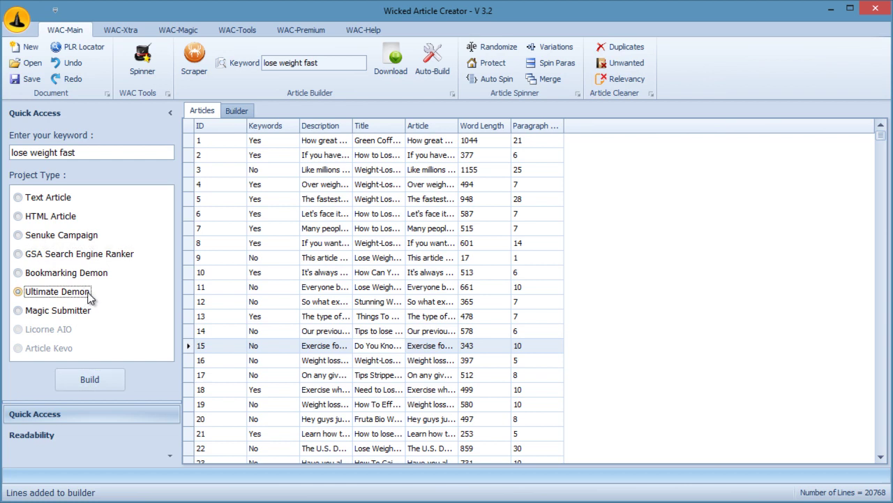
pyautogui.click(83, 312)
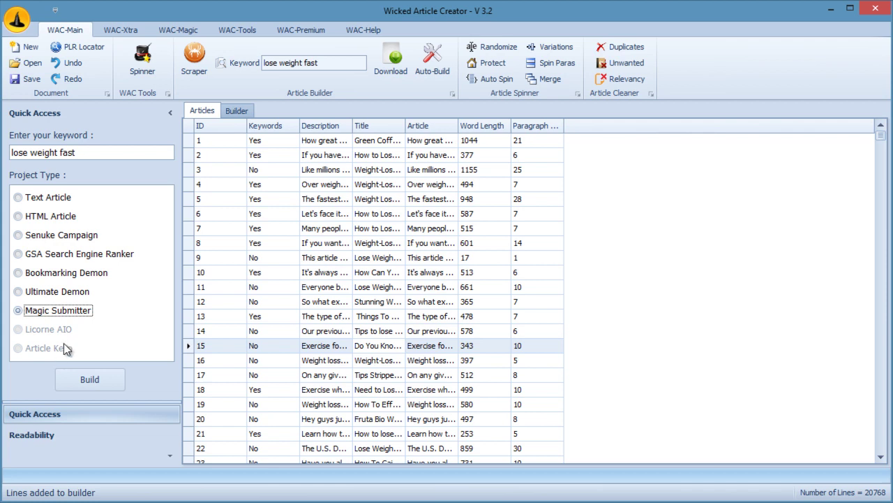
# Set the Readability download source to WAC Database, then show Quick Access and the WAC-Xtra tools
pyautogui.click(76, 435)
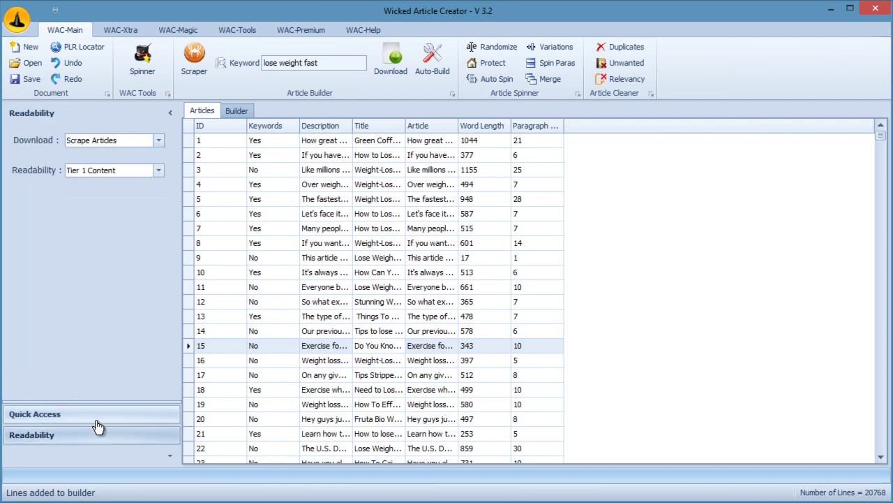
pyautogui.click(159, 174)
pyautogui.click(160, 171)
pyautogui.click(158, 141)
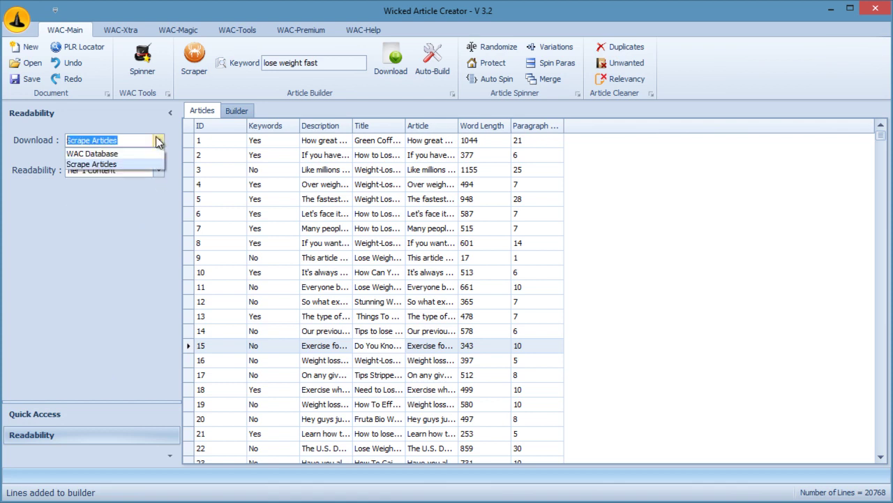
pyautogui.click(128, 153)
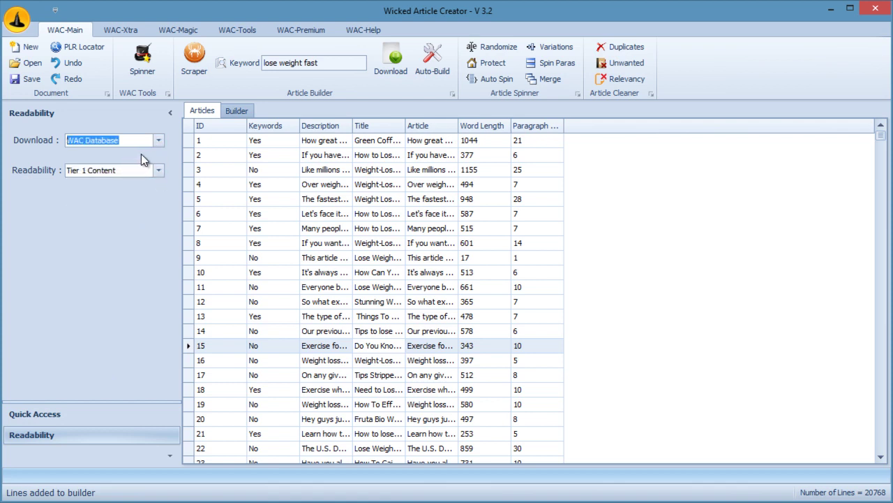
pyautogui.click(159, 142)
pyautogui.click(148, 153)
pyautogui.click(99, 417)
pyautogui.click(132, 30)
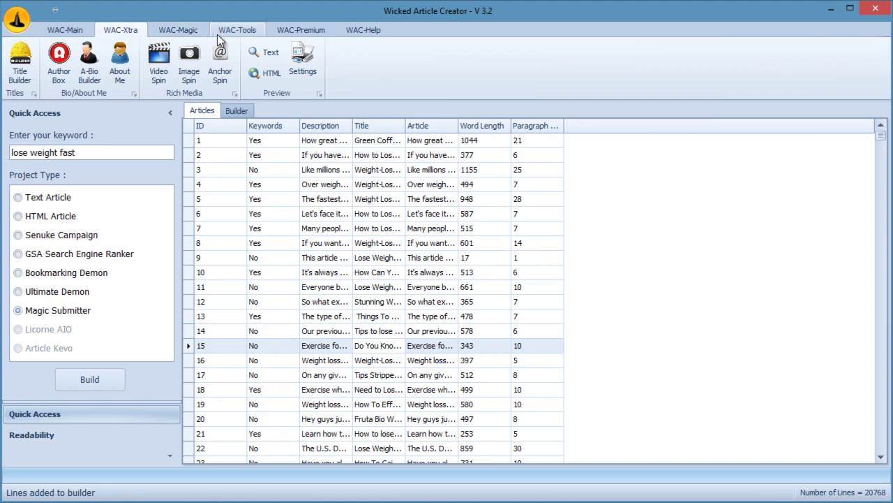
# Tour the WAC-Magic, WAC-Tools and WAC-Premium tabs, keeping the ribbon pinned, then reopen WAC-Main
pyautogui.doubleClick(204, 32)
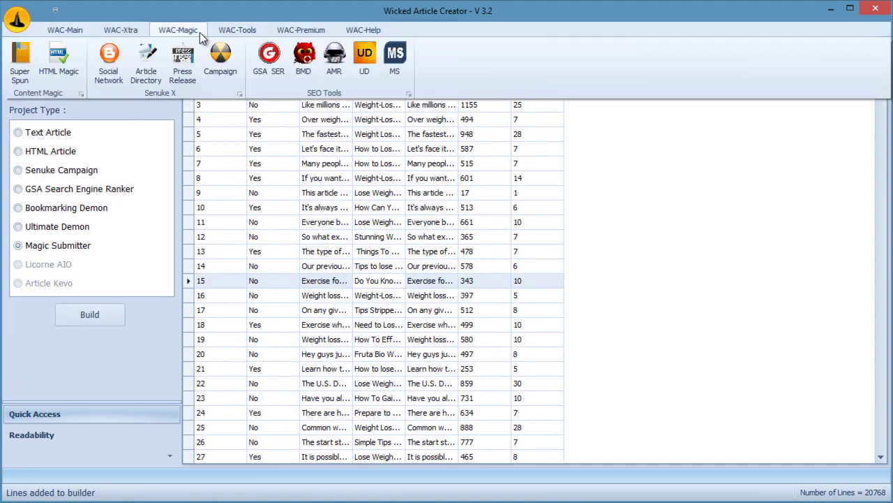
pyautogui.click(248, 31)
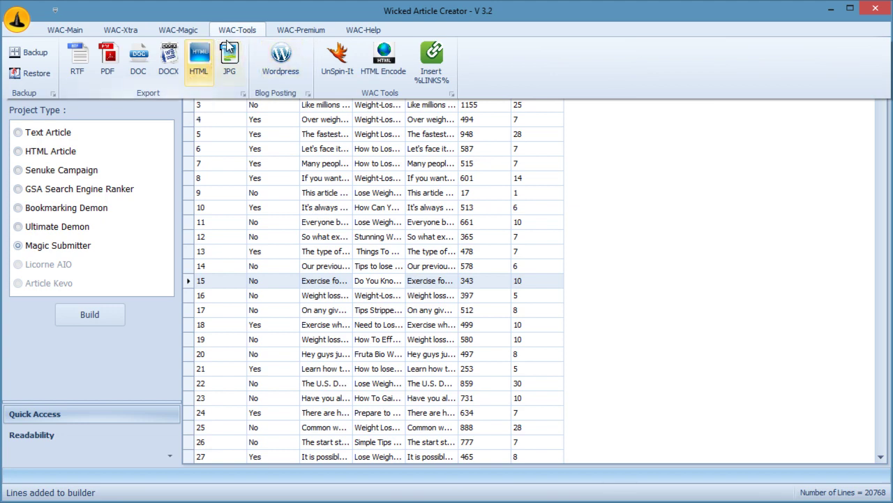
pyautogui.doubleClick(236, 32)
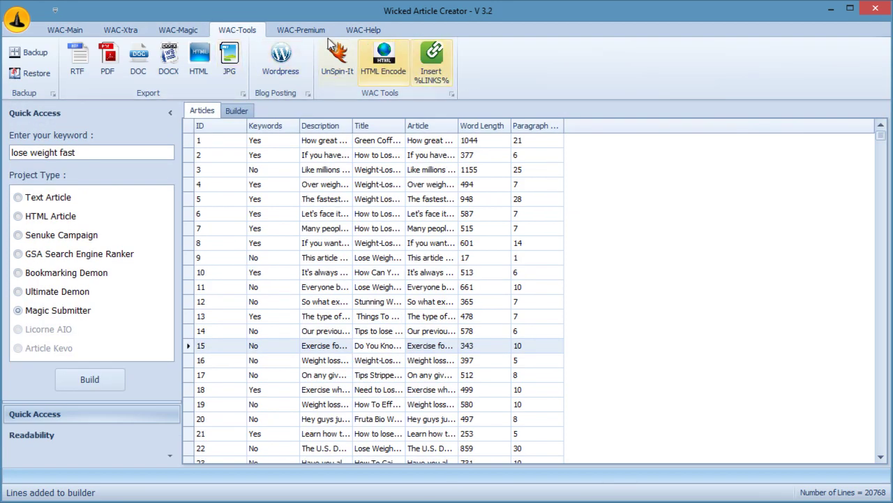
pyautogui.click(301, 31)
pyautogui.click(75, 28)
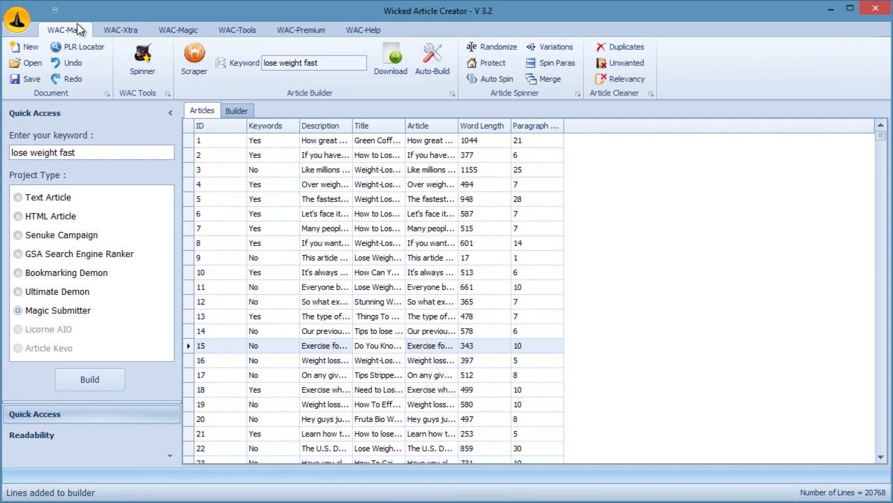